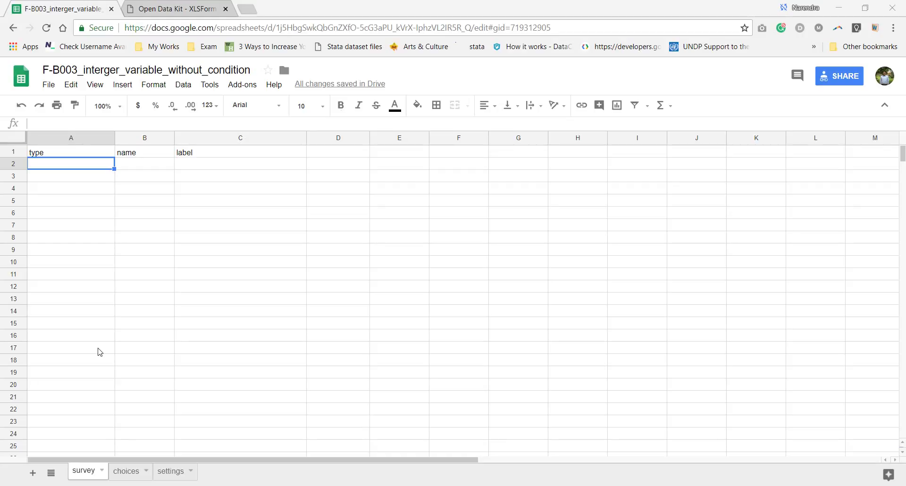
Enter integer as the type and age as the name in row 2 of the survey sheet.
{"action": "left_click", "coordinate": [69, 151]}
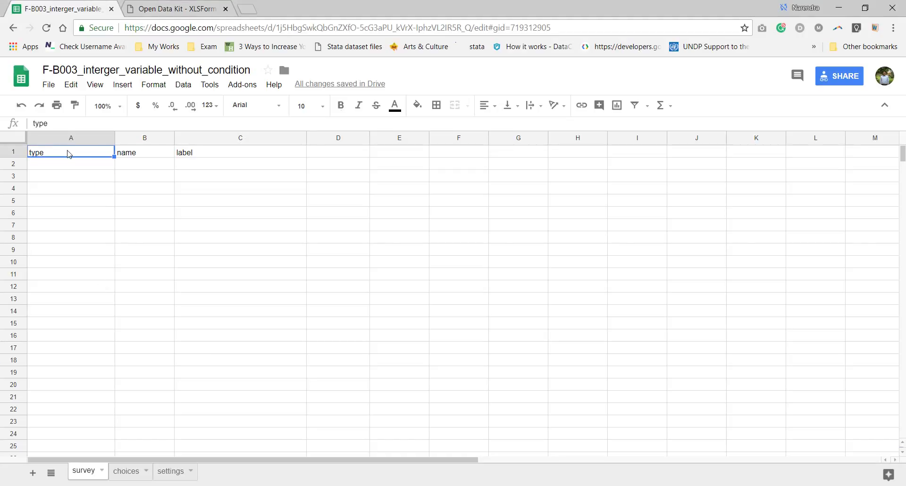
{"action": "left_click", "coordinate": [69, 165]}
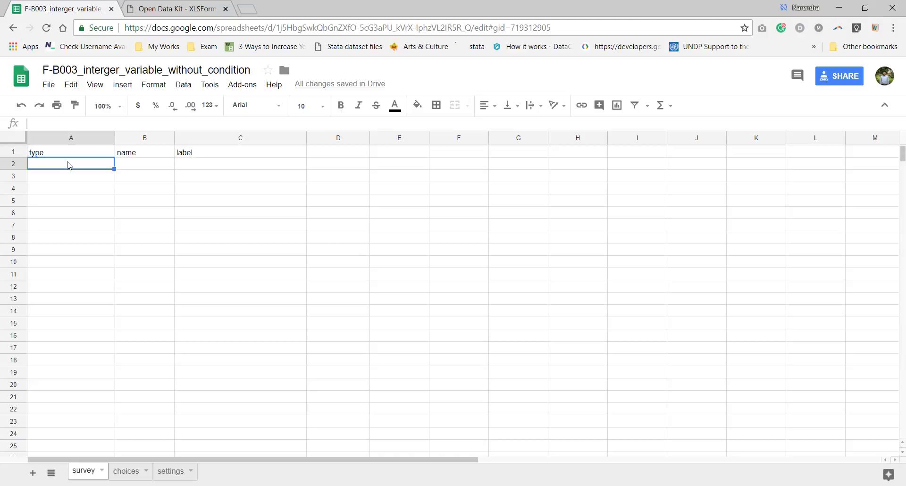
{"action": "type", "text": "integer"}
{"action": "key", "text": "Return"}
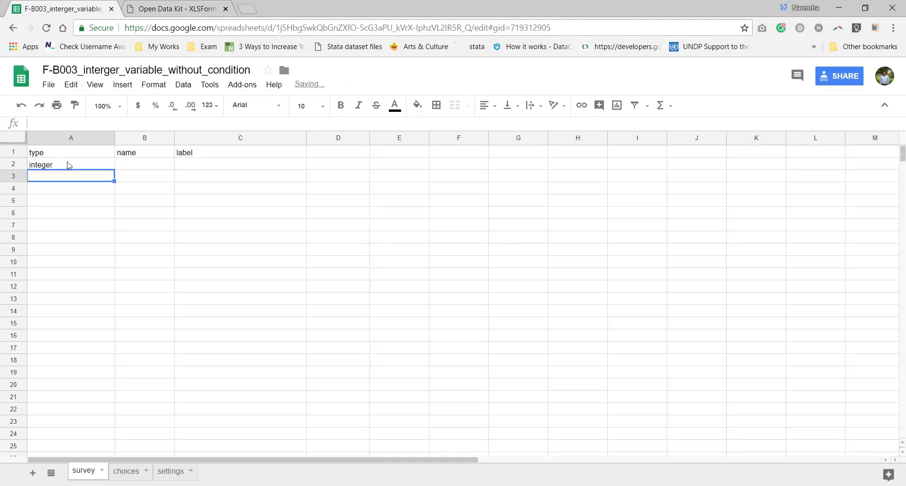
{"action": "key", "text": "Up"}
{"action": "key", "text": "Right"}
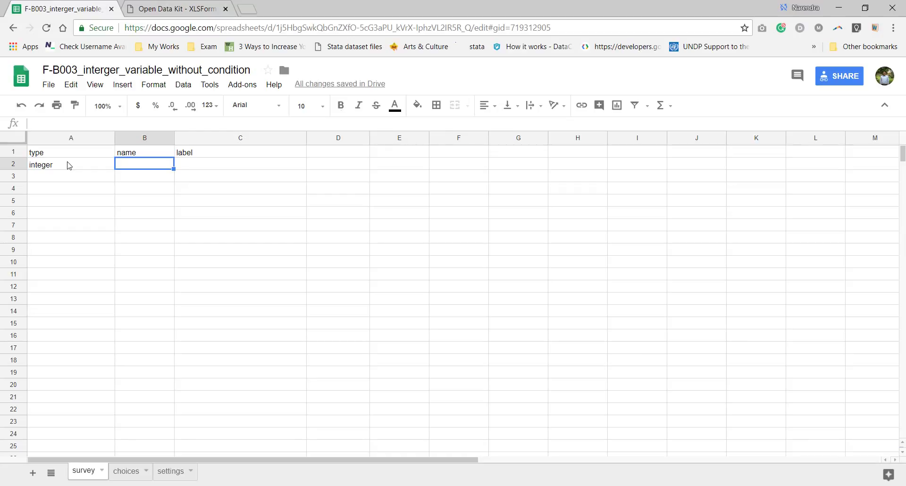
{"action": "type", "text": "age"}
{"action": "key", "text": "Return"}
Label the age question 'What is your age?' and review the row's type and name.
{"action": "key", "text": "Up"}
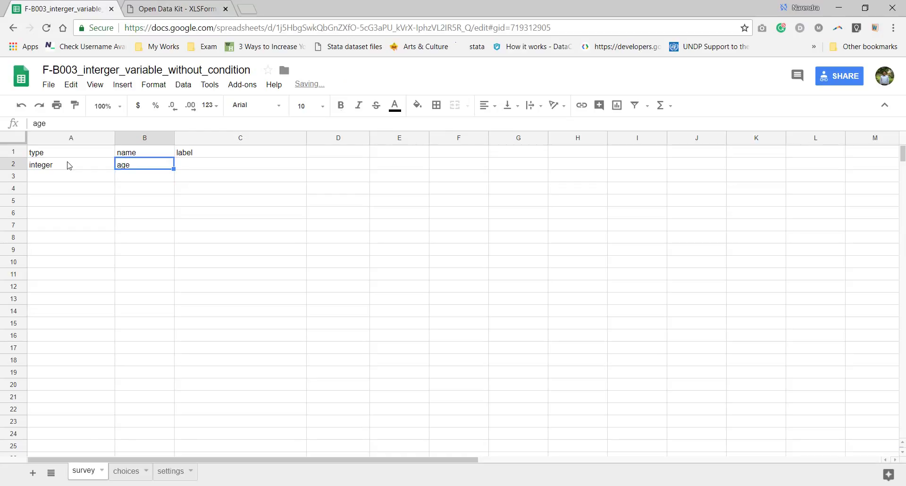
{"action": "key", "text": "Right"}
{"action": "type", "text": "What "}
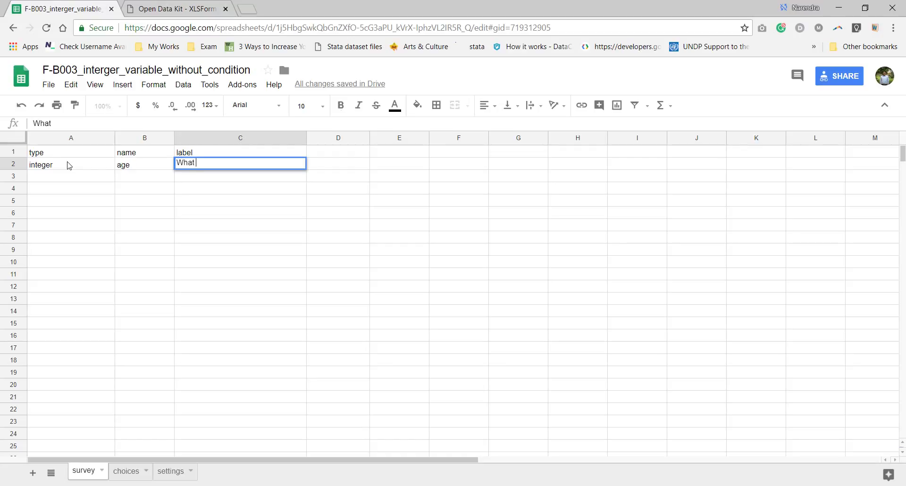
{"action": "type", "text": "is your age?"}
{"action": "key", "text": "Return"}
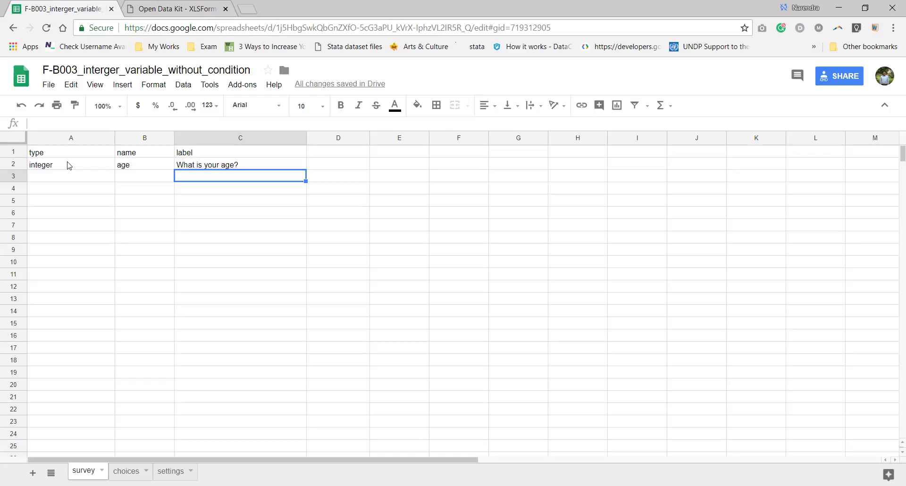
{"action": "left_click", "coordinate": [134, 165]}
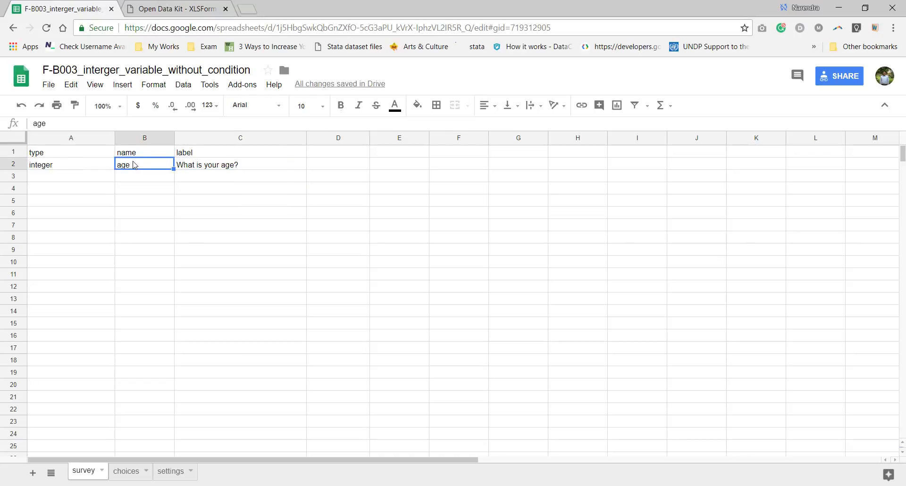
{"action": "left_click", "coordinate": [69, 170]}
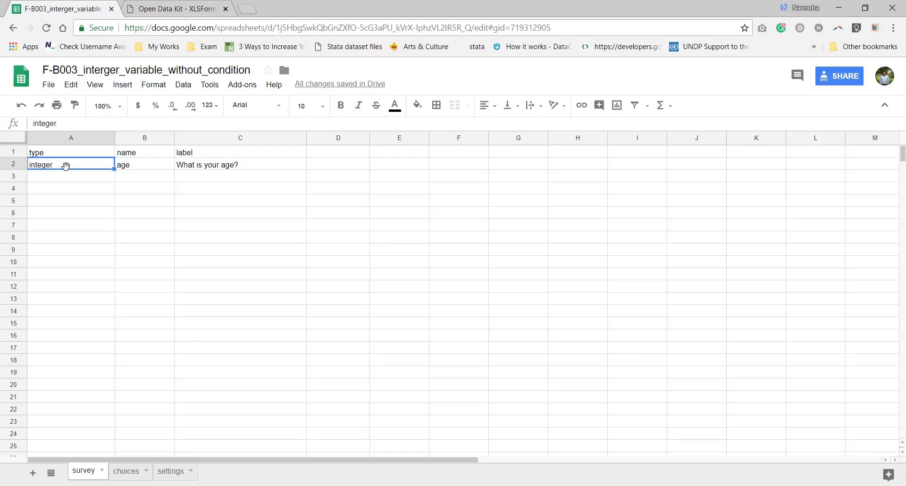
{"action": "left_click", "coordinate": [144, 168]}
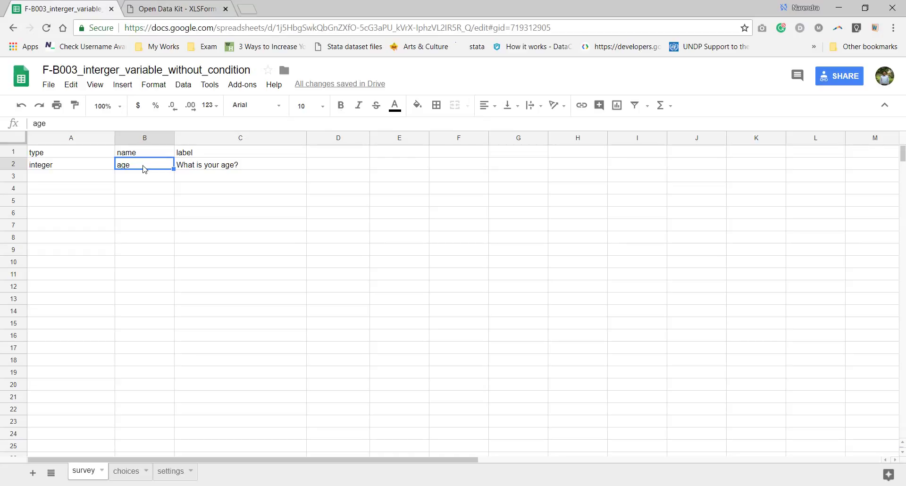
Fill row 3 with type integer, name phone_number and label 'What is your phone Number?'.
{"action": "left_click", "coordinate": [101, 181]}
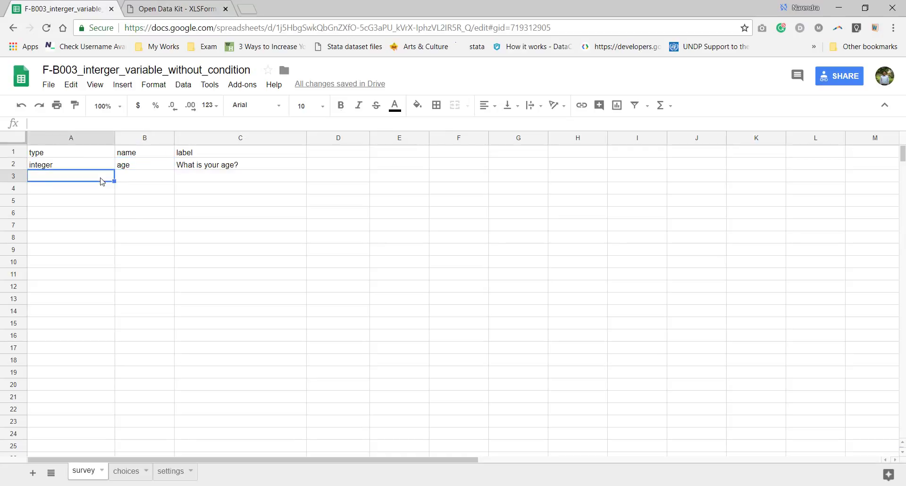
{"action": "type", "text": "integer"}
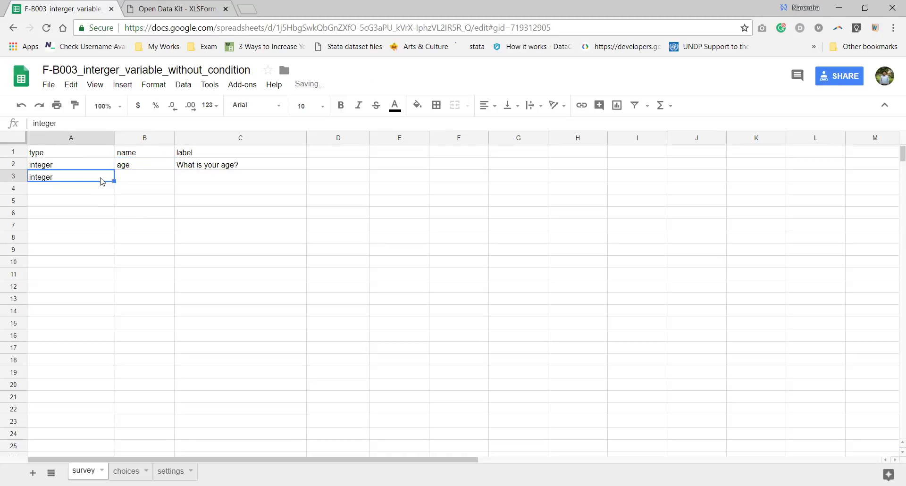
{"action": "key", "text": "Tab"}
{"action": "type", "text": "phone"}
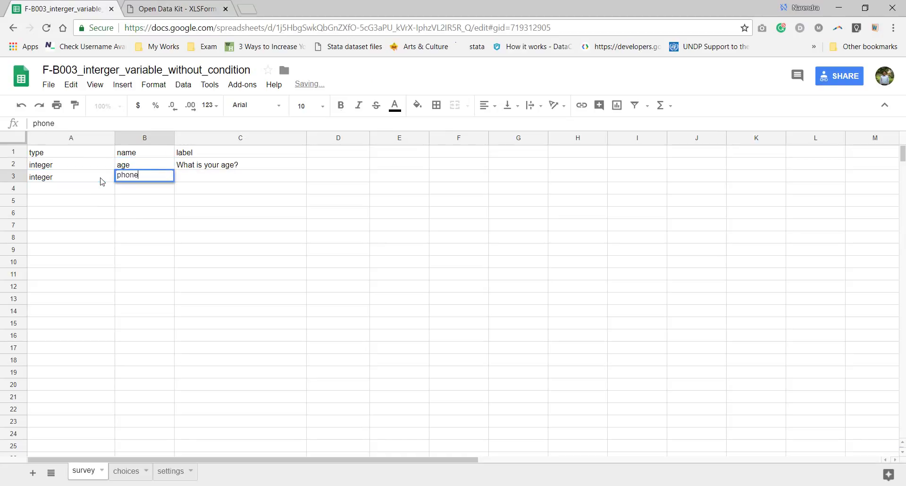
{"action": "type", "text": "_number"}
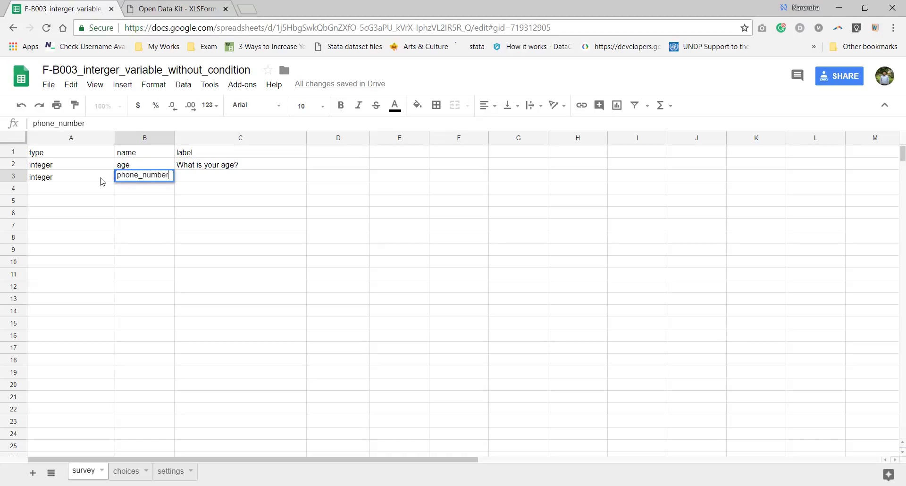
{"action": "key", "text": "ctrl+Return"}
{"action": "key", "text": "Tab"}
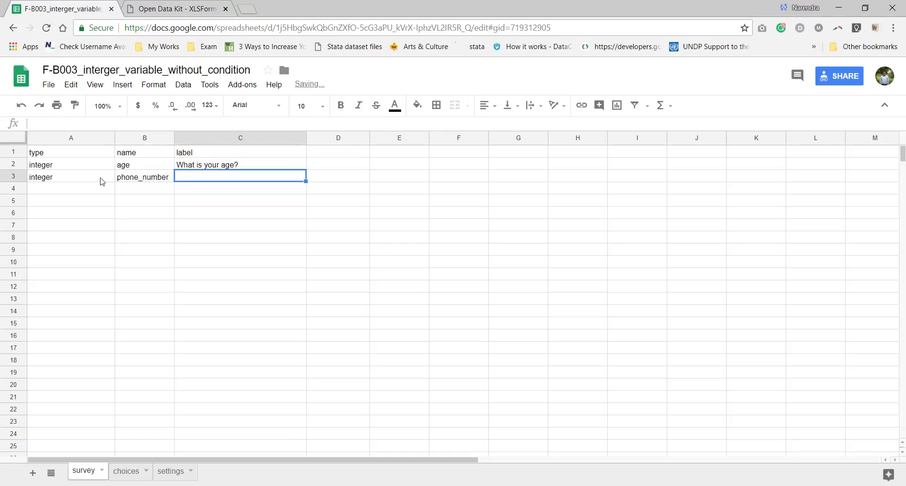
{"action": "type", "text": "What is "}
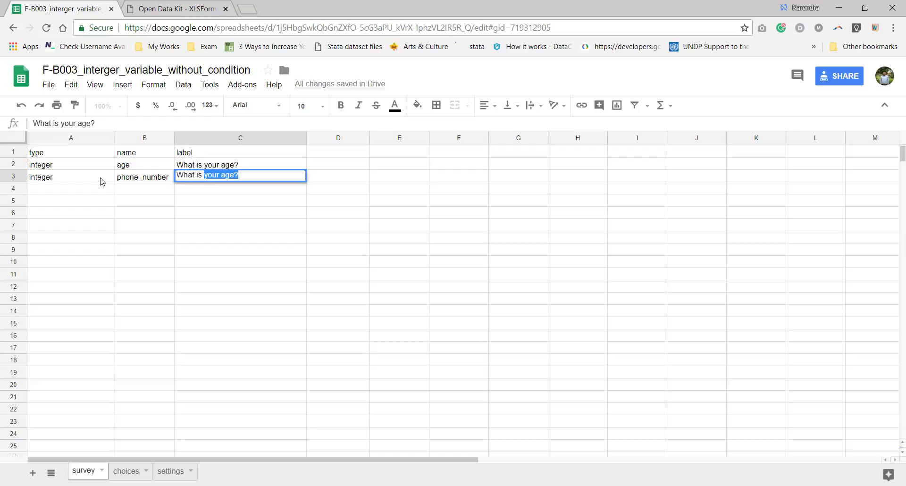
{"action": "type", "text": "your phone N"}
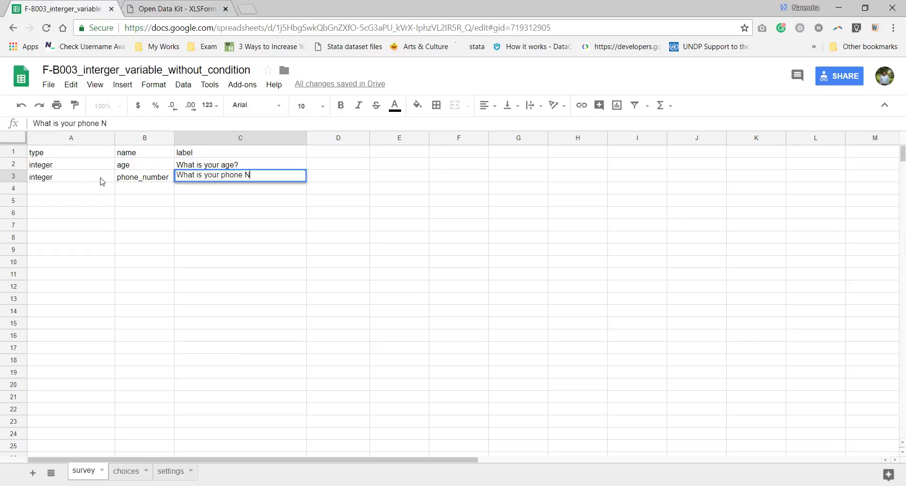
{"action": "type", "text": "umber?"}
{"action": "key", "text": "Return"}
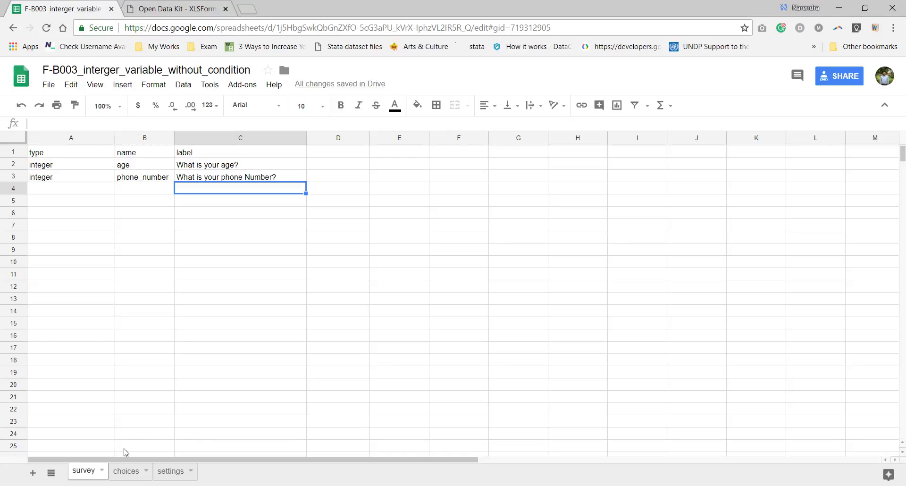
Review the settings sheet's form_title, form_id and default_language values, then return to the survey sheet.
{"action": "left_click", "coordinate": [122, 471]}
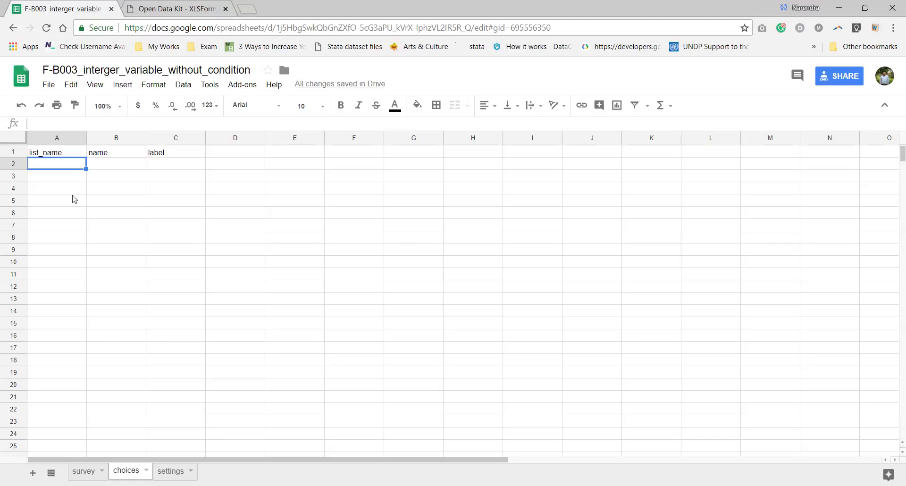
{"action": "left_click", "coordinate": [168, 471]}
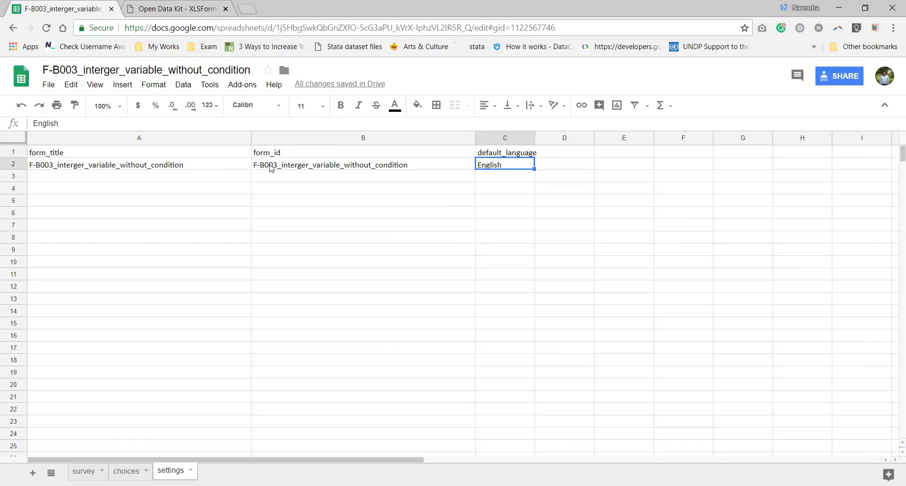
{"action": "left_click", "coordinate": [205, 168]}
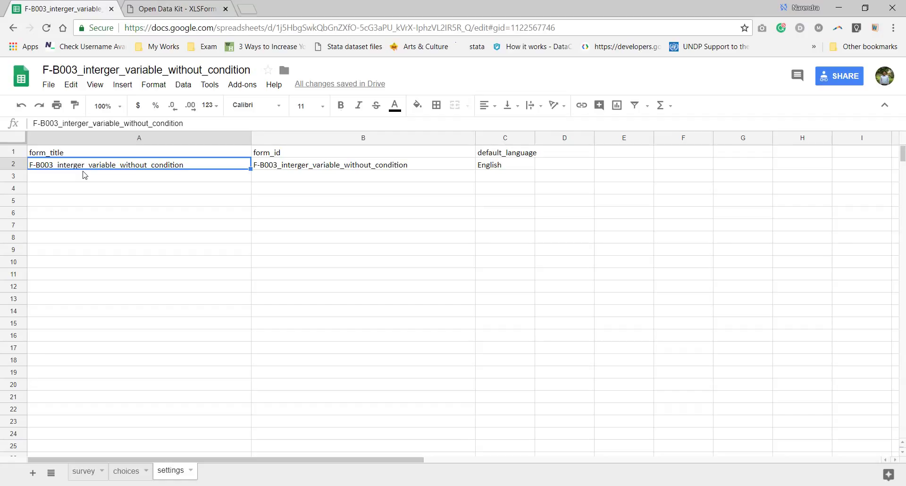
{"action": "left_click", "coordinate": [311, 166]}
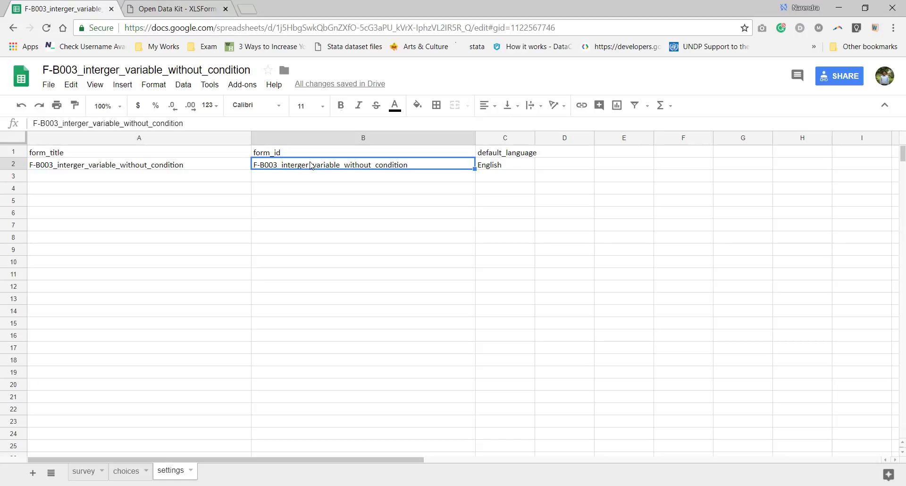
{"action": "left_click", "coordinate": [509, 166]}
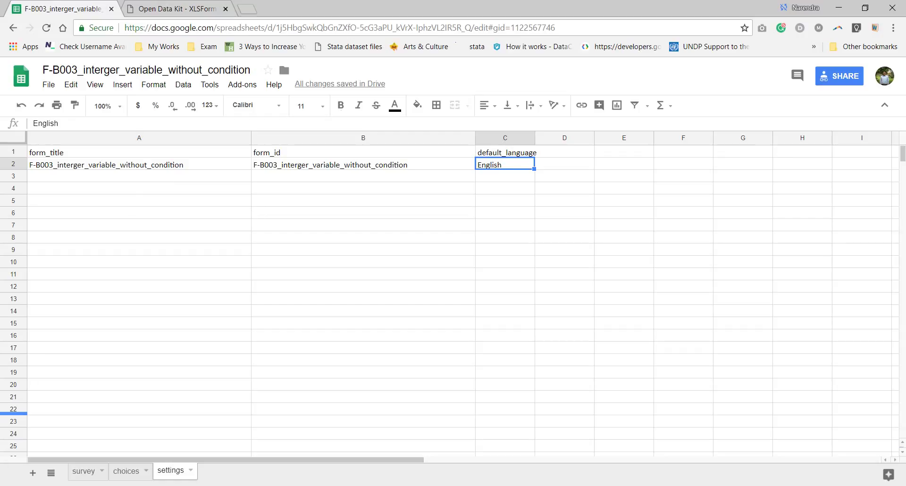
{"action": "left_click", "coordinate": [89, 472]}
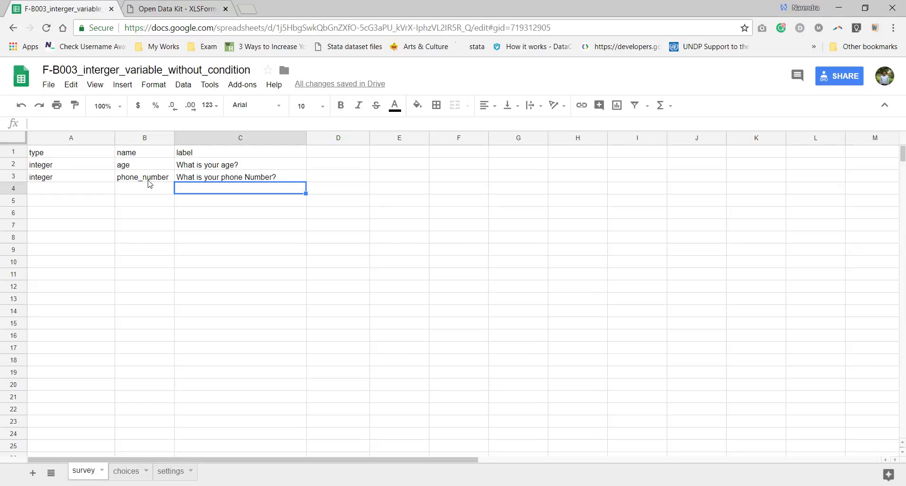
Download the form spreadsheet as a Microsoft Excel (.xlsx) file.
{"action": "left_click", "coordinate": [176, 9]}
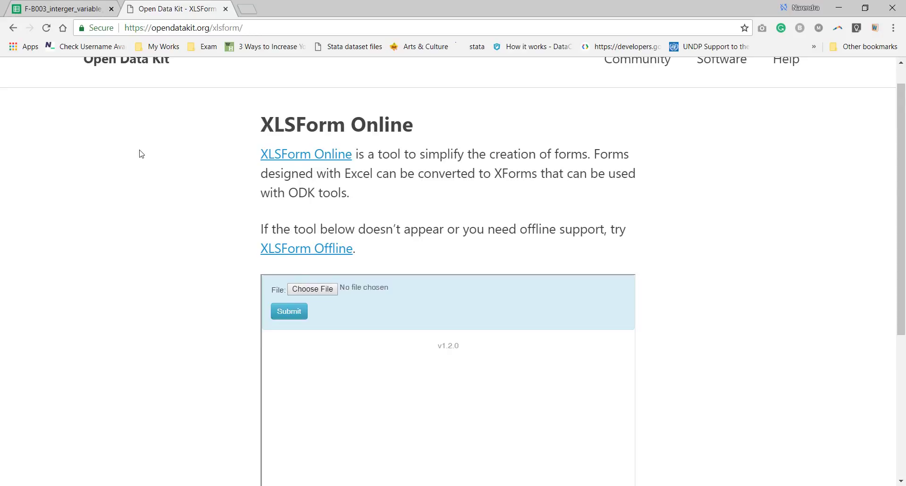
{"action": "left_click", "coordinate": [70, 8]}
{"action": "left_click", "coordinate": [49, 84]}
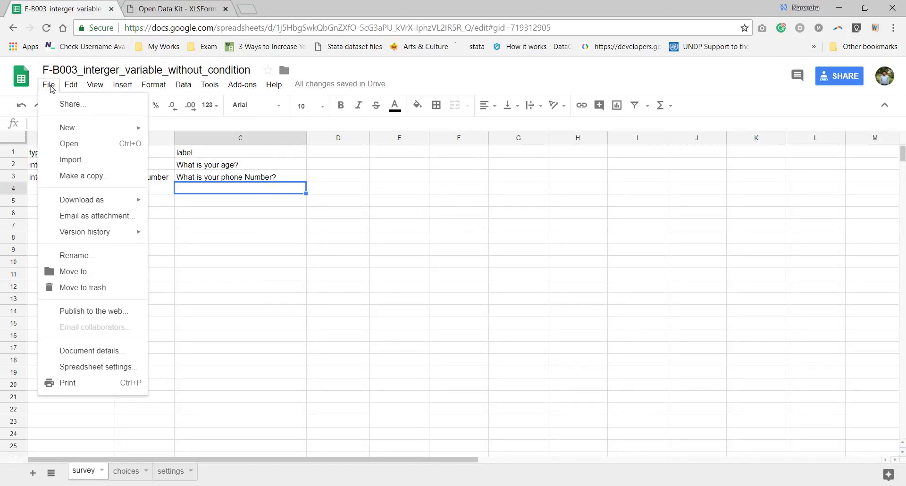
{"action": "mouse_move", "coordinate": [86, 204]}
{"action": "left_click", "coordinate": [193, 208]}
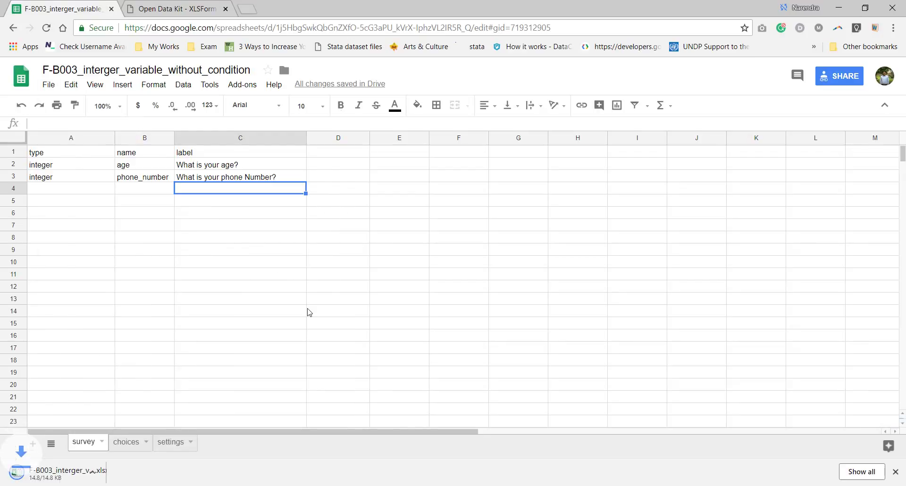
Upload F-B003_interger_variable_without_condition.xlsx to XLSForm Online and convert it.
{"action": "left_click", "coordinate": [182, 6]}
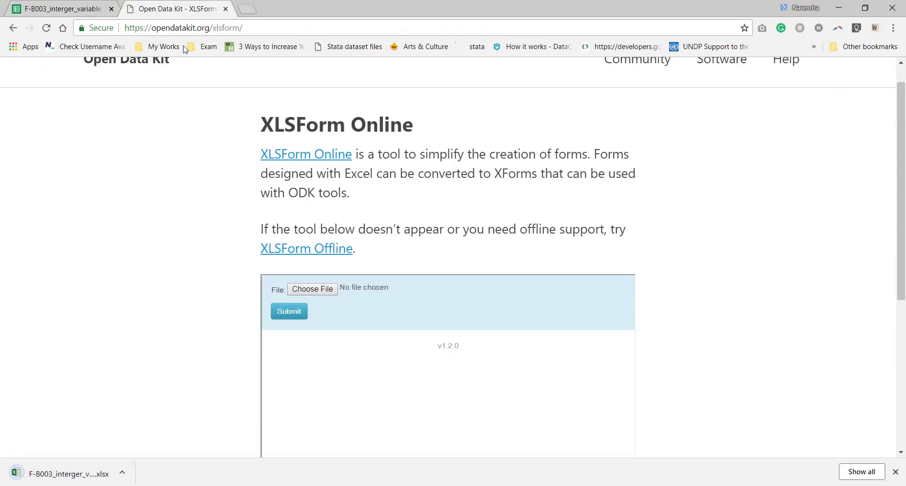
{"action": "left_click", "coordinate": [309, 290]}
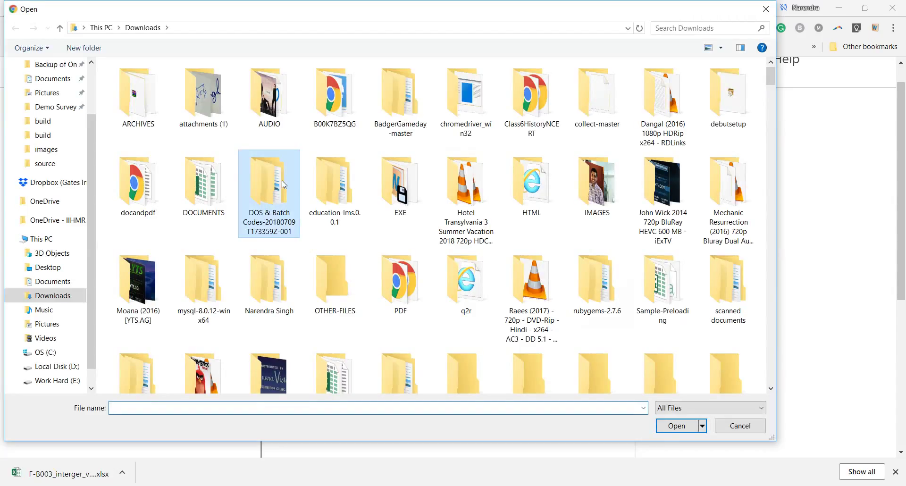
{"action": "key", "text": "f"}
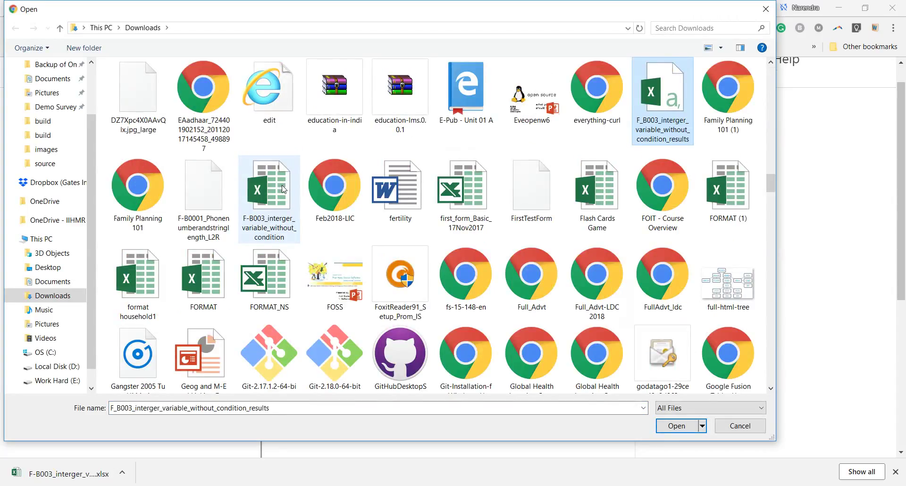
{"action": "key", "text": "f"}
{"action": "key", "text": "f"}
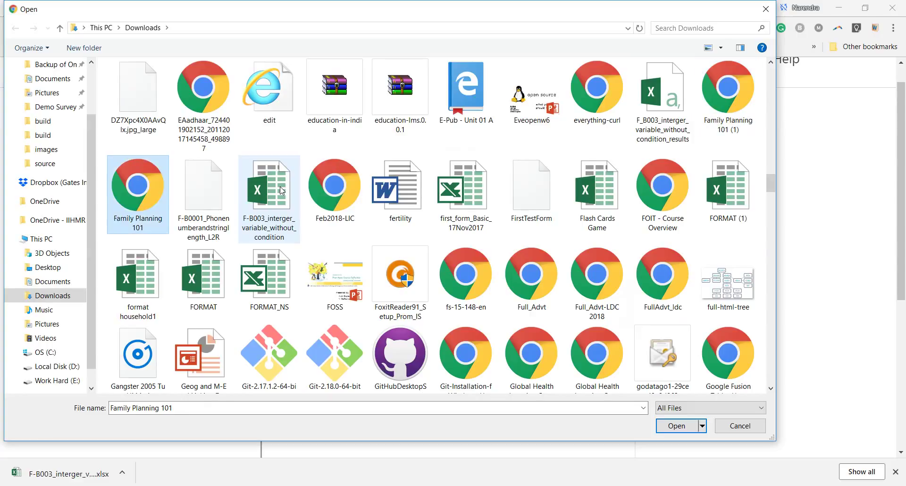
{"action": "left_click", "coordinate": [281, 190]}
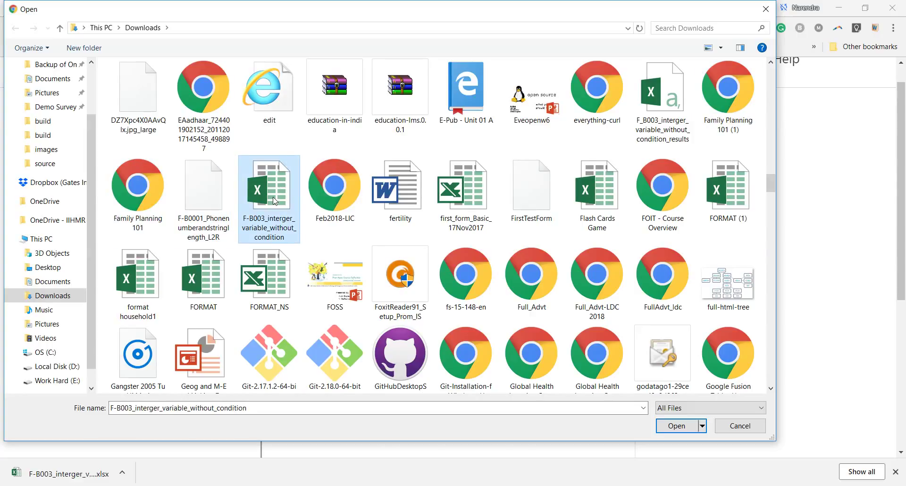
{"action": "double_click", "coordinate": [274, 198]}
{"action": "left_click", "coordinate": [296, 308]}
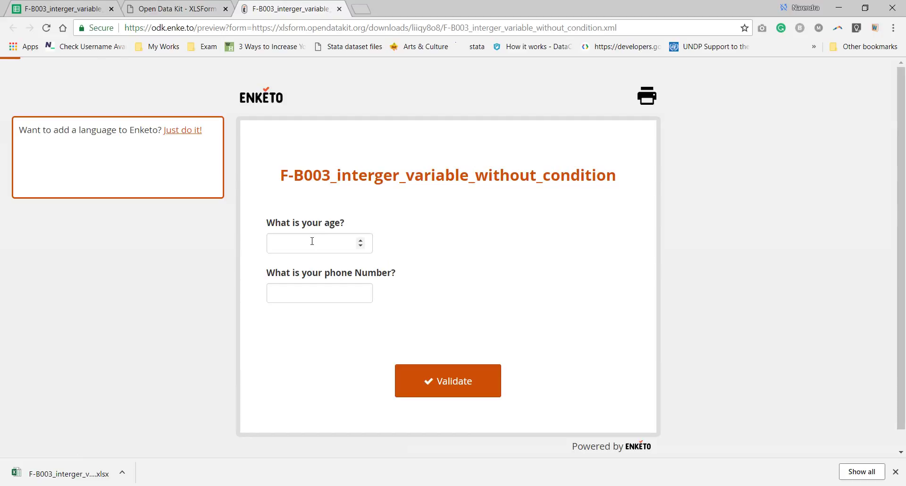
Answer age with 13, then enter and delete a long test number in the phone field.
{"action": "left_click", "coordinate": [312, 241]}
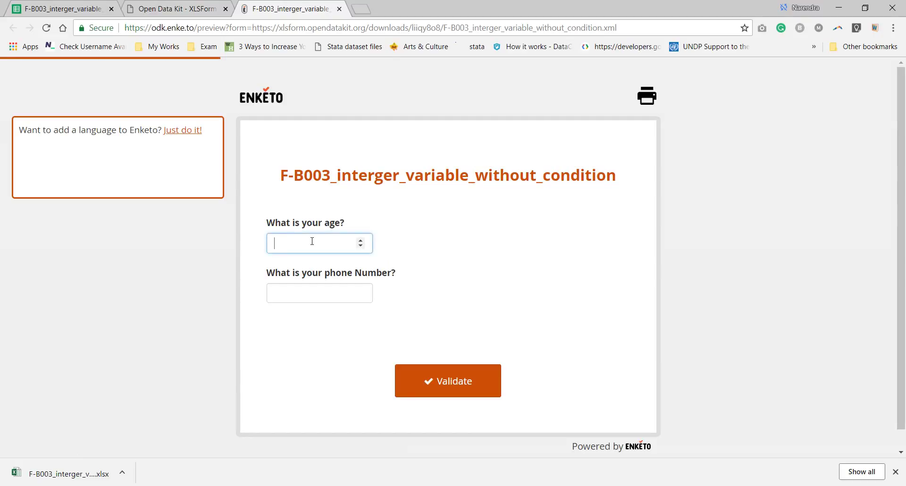
{"action": "type", "text": "13"}
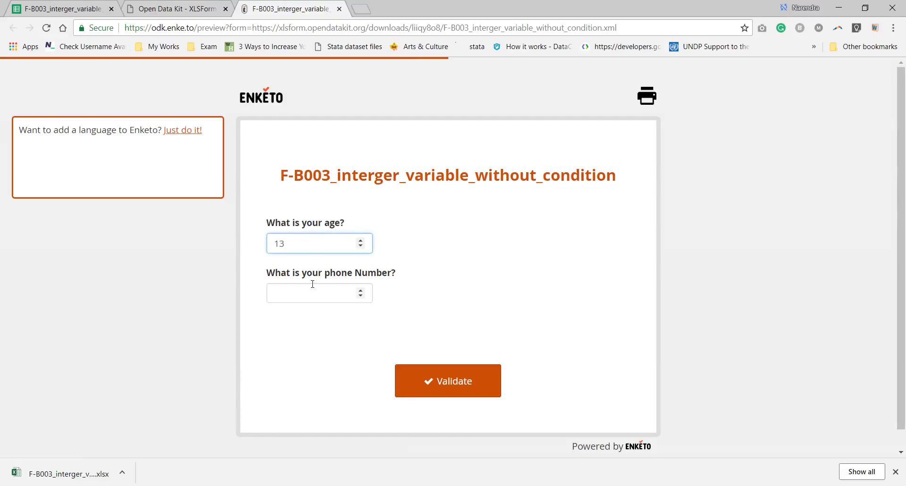
{"action": "left_click", "coordinate": [313, 292]}
{"action": "type", "text": "12"}
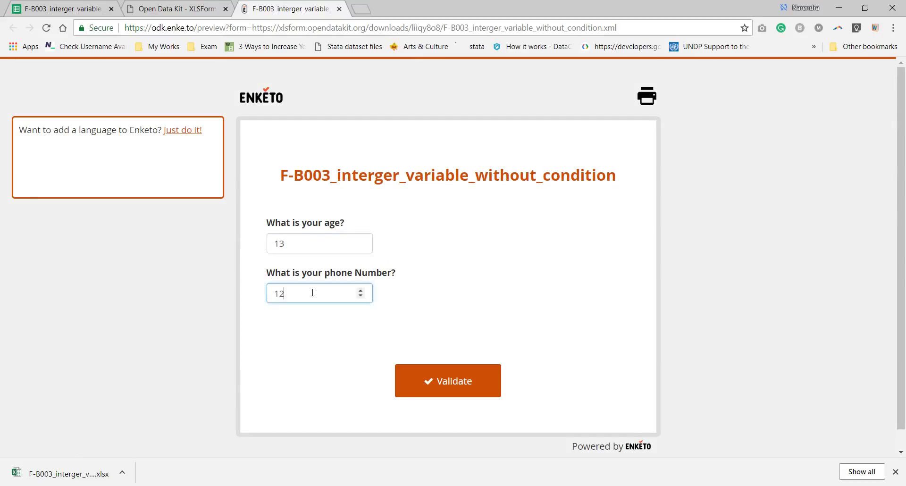
{"action": "type", "text": "345678901"}
{"action": "key", "text": "BackSpace"}
{"action": "key", "text": "BackSpace"}
{"action": "key", "text": "BackSpace"}
{"action": "key", "text": "BackSpace"}
{"action": "key", "text": "BackSpace"}
{"action": "key", "text": "BackSpace"}
{"action": "key", "text": "BackSpace"}
{"action": "key", "text": "BackSpace"}
{"action": "key", "text": "BackSpace"}
{"action": "key", "text": "BackSpace"}
{"action": "key", "text": "BackSpace"}
Launch the Windows On-Screen Keyboard from the Run box.
{"action": "key", "text": "super+r"}
{"action": "type", "text": "cmd"}
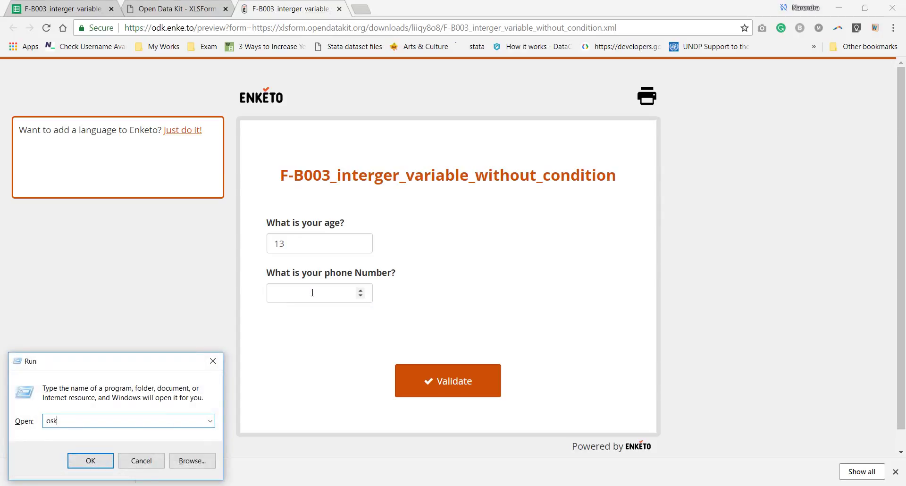
{"action": "key", "text": "Return"}
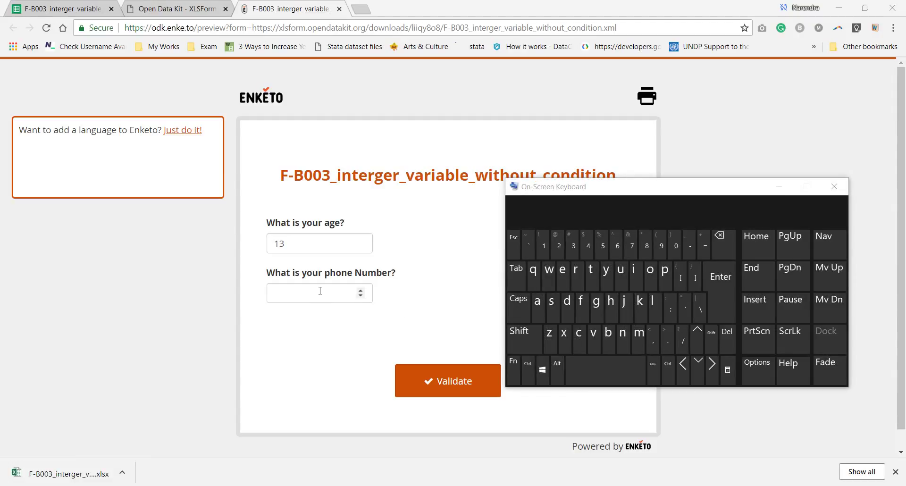
Enter a test number of repeated 3s into the phone number answer with the on-screen keyboard.
{"action": "left_click", "coordinate": [320, 292]}
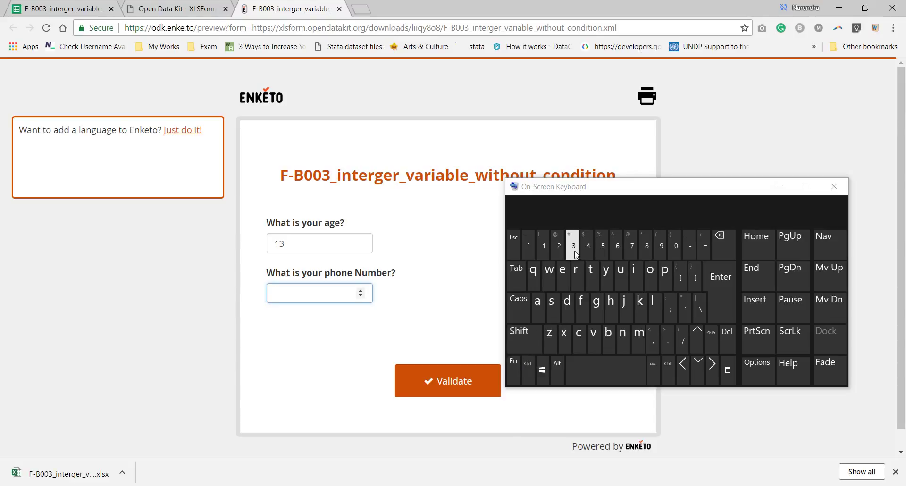
{"action": "left_click", "coordinate": [573, 245]}
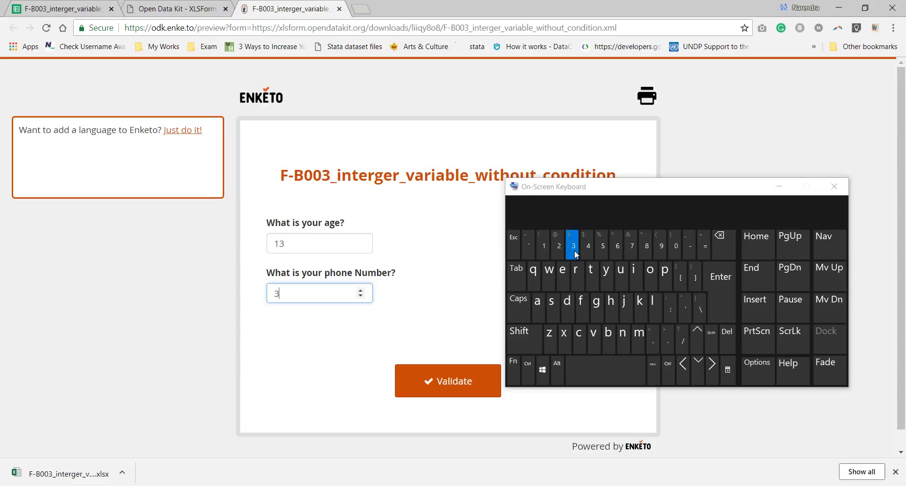
{"action": "left_click", "coordinate": [573, 245]}
{"action": "left_click", "coordinate": [573, 245]}
{"action": "left_click", "coordinate": [573, 245]}
{"action": "left_click", "coordinate": [573, 245]}
{"action": "left_click", "coordinate": [574, 246]}
{"action": "left_click", "coordinate": [573, 245]}
{"action": "left_click", "coordinate": [574, 245]}
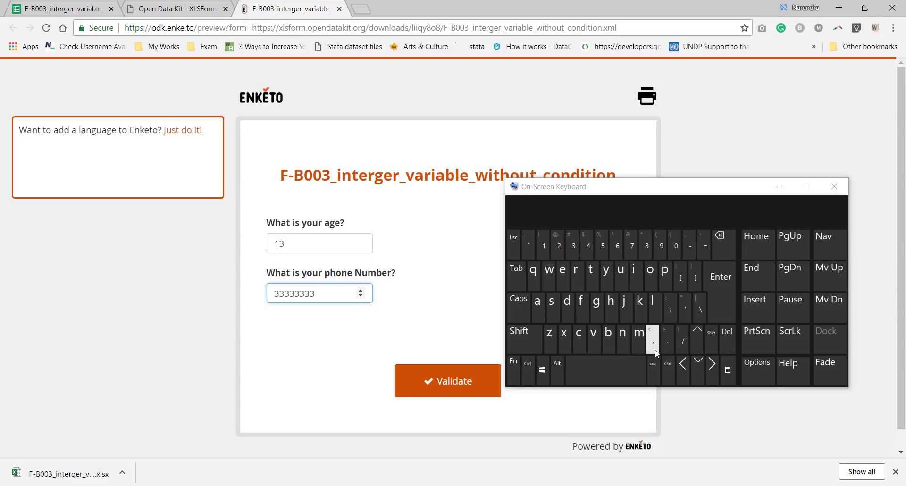